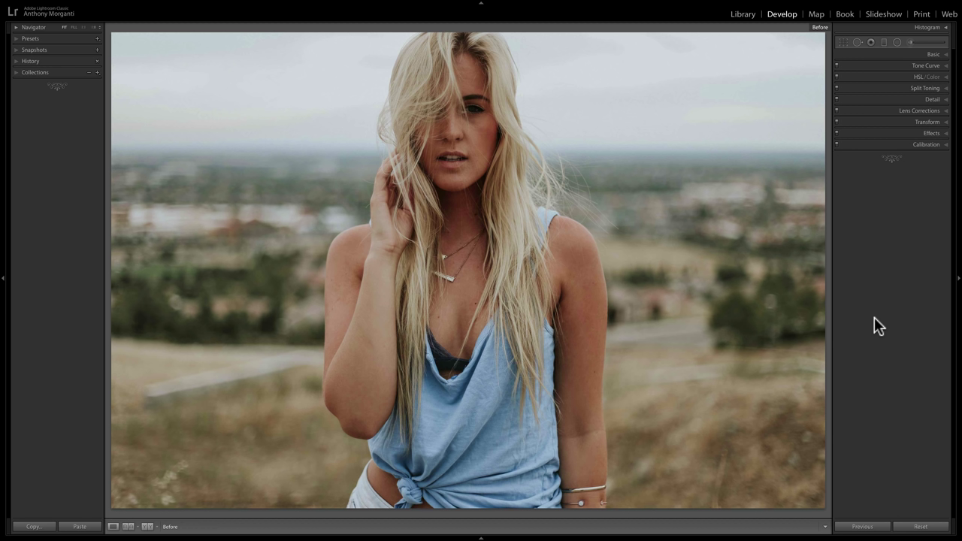
Turn off the Before view so the portrait's current edited version is displayed.
key("backslash")
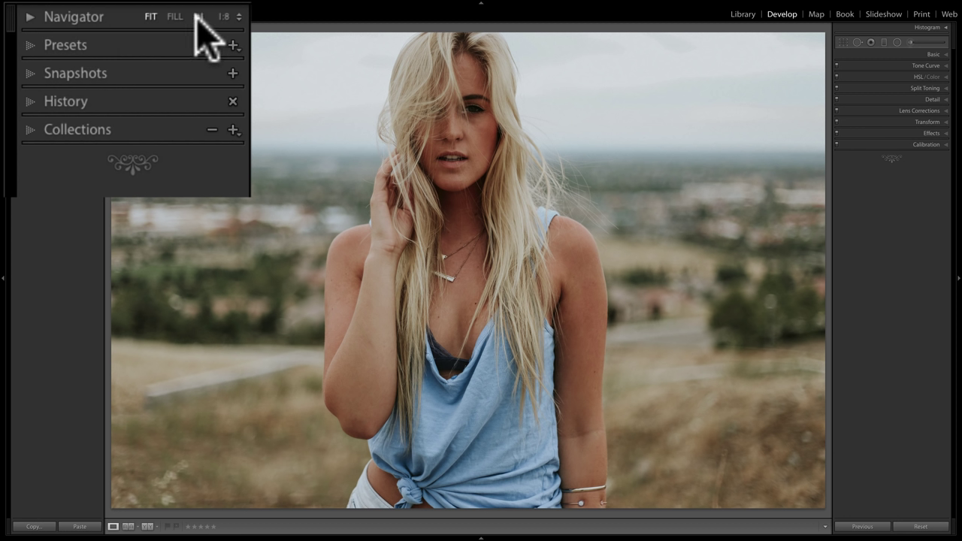
At 1:8 zoom, draw a large tilted radial filter over the upper-left, reaching the model's head.
left_click(223, 16)
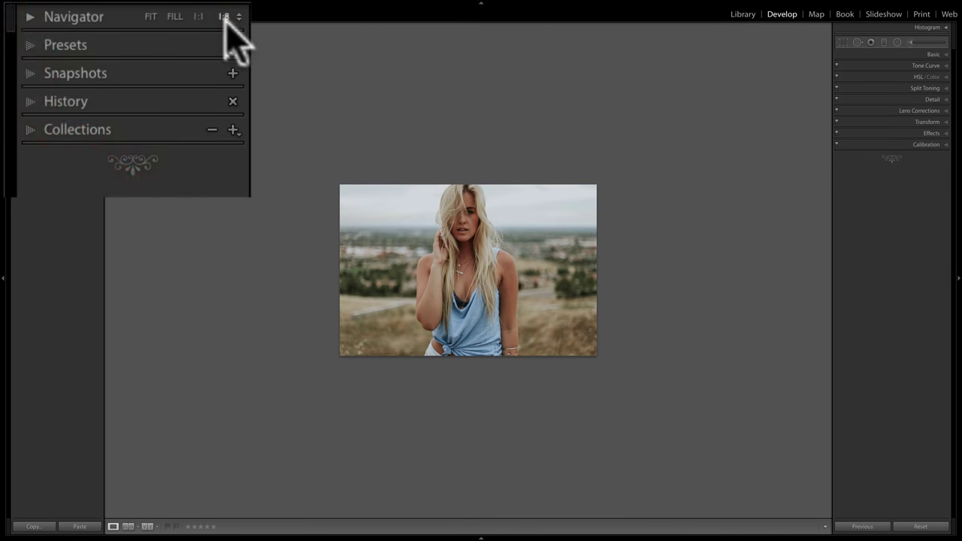
left_click(898, 42)
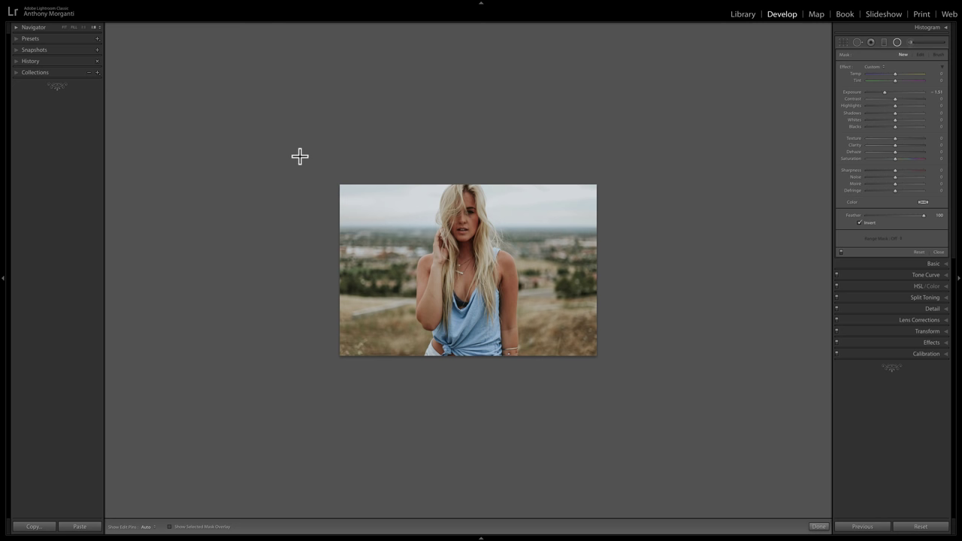
left_click_drag(298, 154, 481, 274)
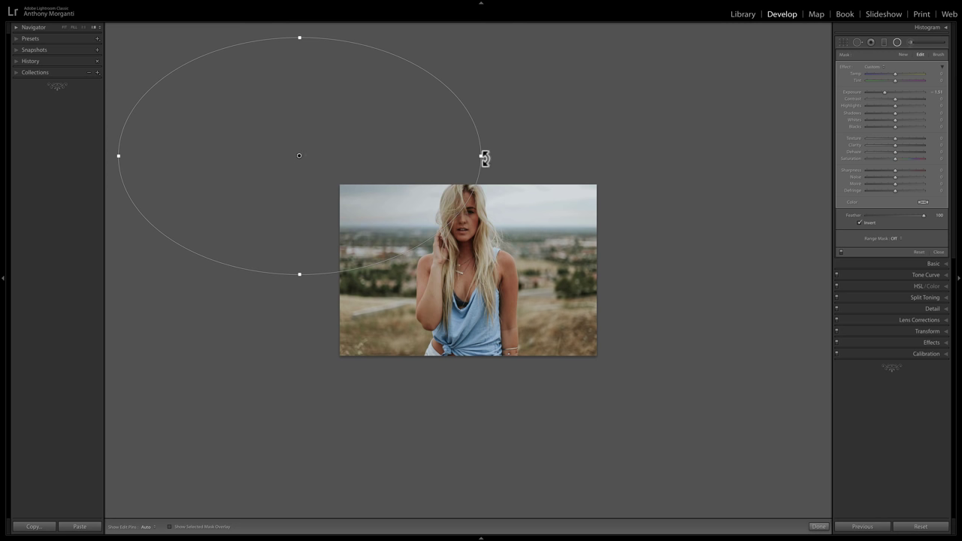
left_click_drag(485, 155, 474, 269)
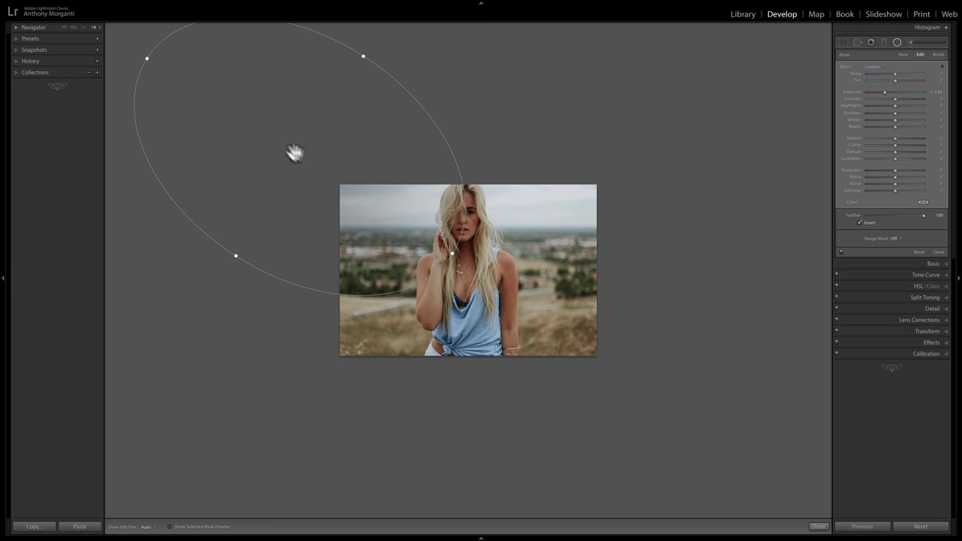
left_click_drag(298, 155, 317, 171)
left_click_drag(471, 269, 490, 283)
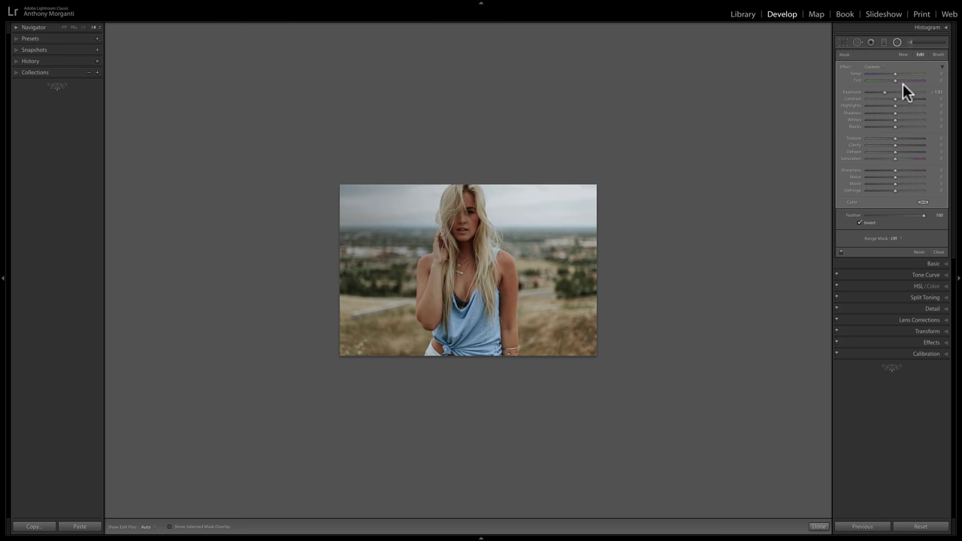
Raise the radial filter's Exposure to +2.72 and stretch the ellipse wider toward the lower left.
left_click_drag(883, 94, 885, 90)
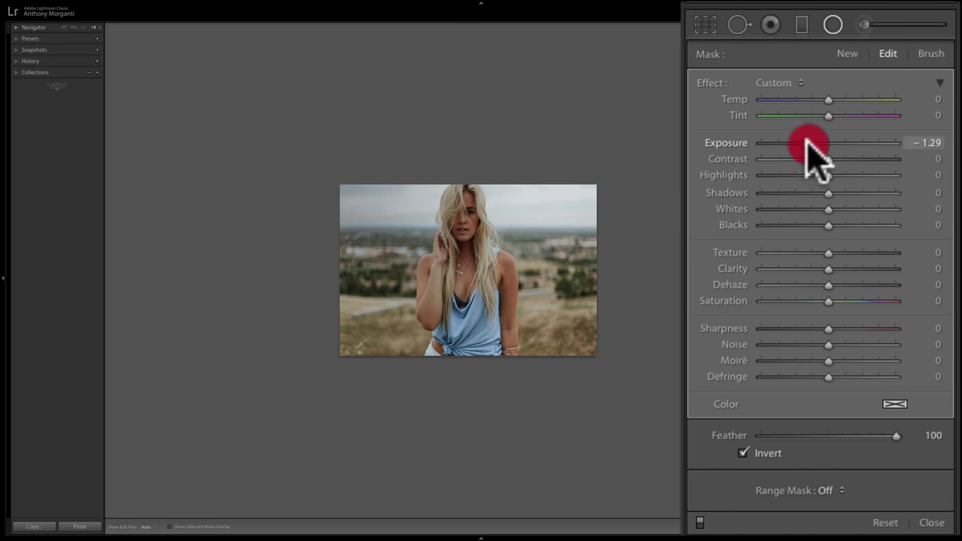
left_click_drag(806, 143, 873, 143)
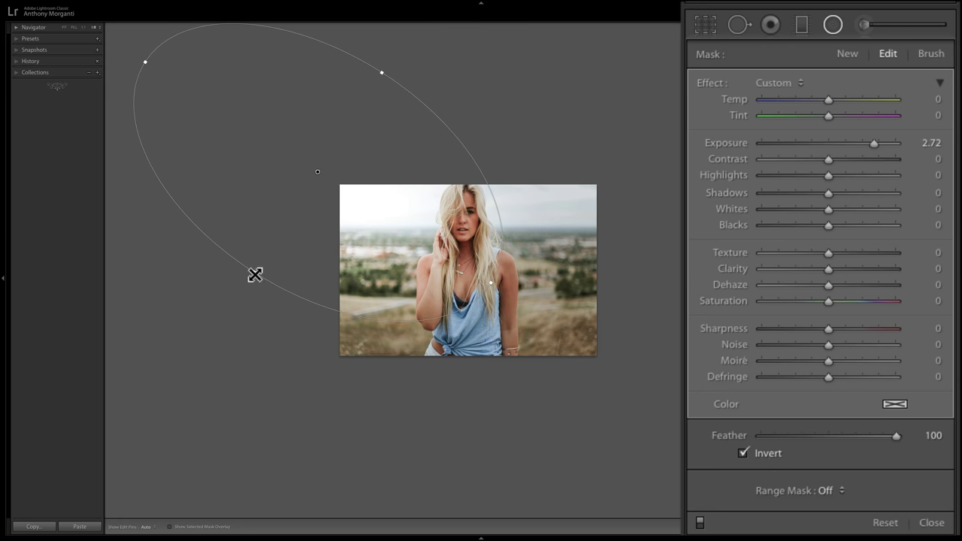
left_click_drag(254, 273, 224, 301)
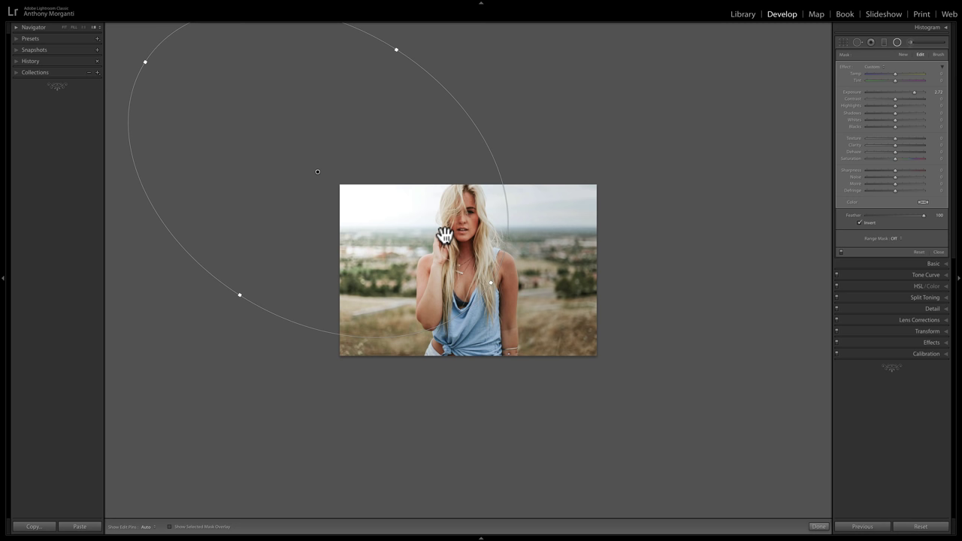
Close the radial filter, fit the view, and set the photo's Basic Temp to +13.
left_click(895, 42)
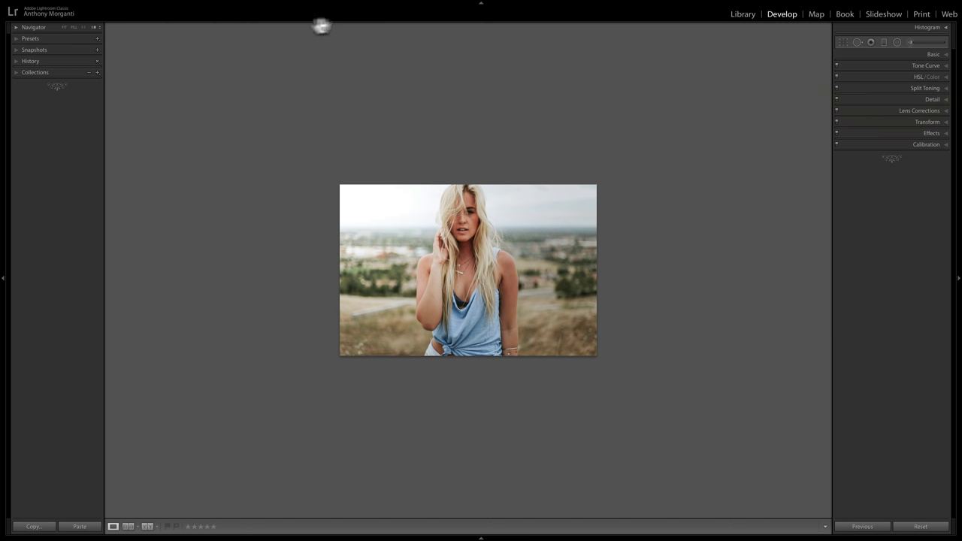
left_click(65, 27)
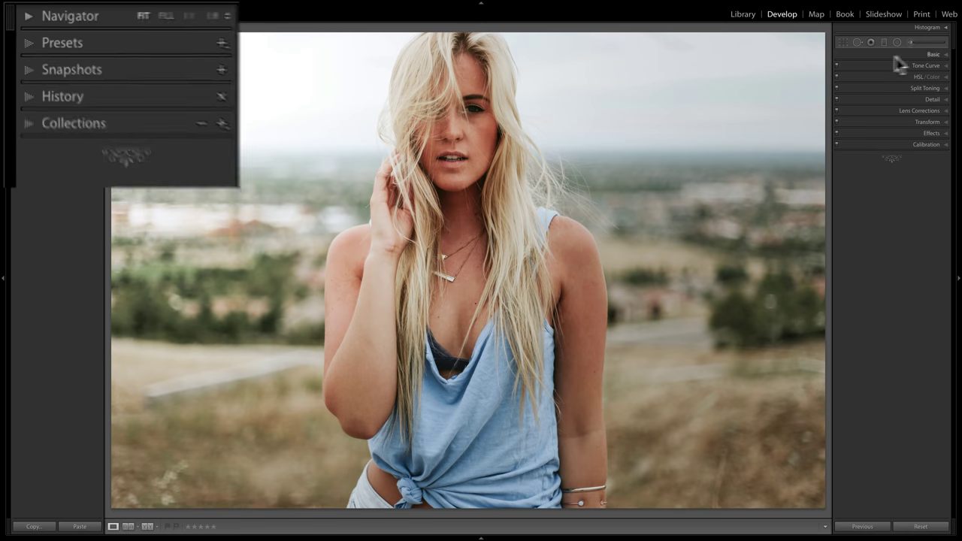
left_click(931, 54)
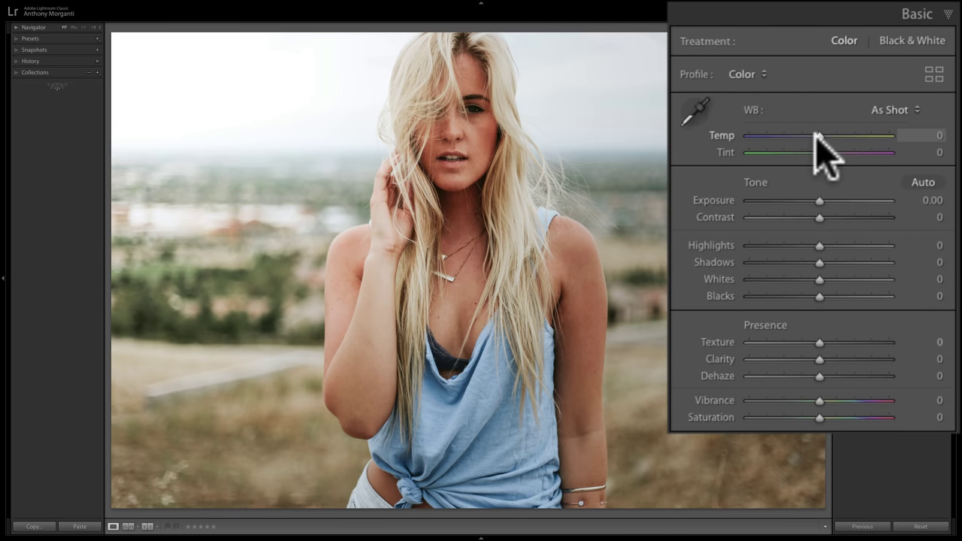
left_click_drag(819, 135, 831, 136)
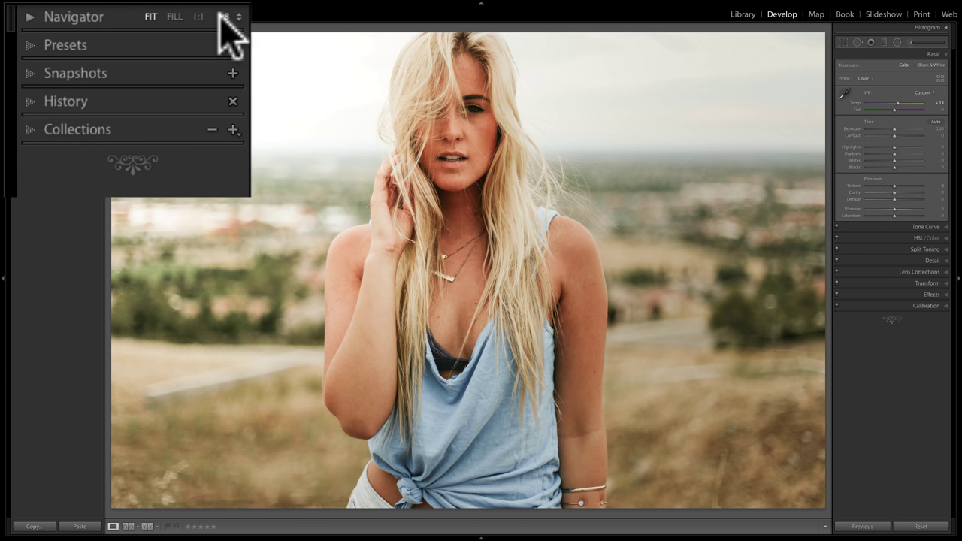
Reselect the existing radial filter at 1:8 zoom and set its Temp to 12.
left_click(223, 17)
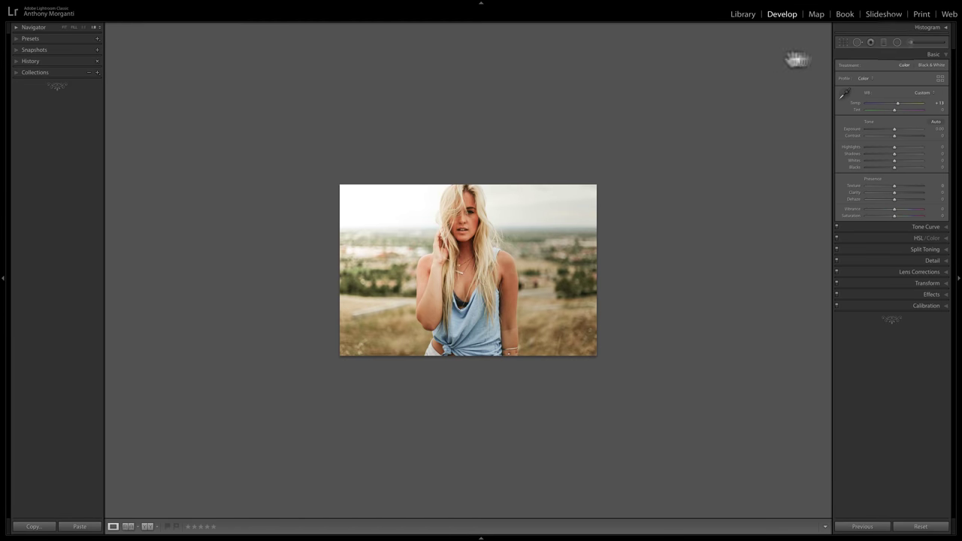
left_click(897, 42)
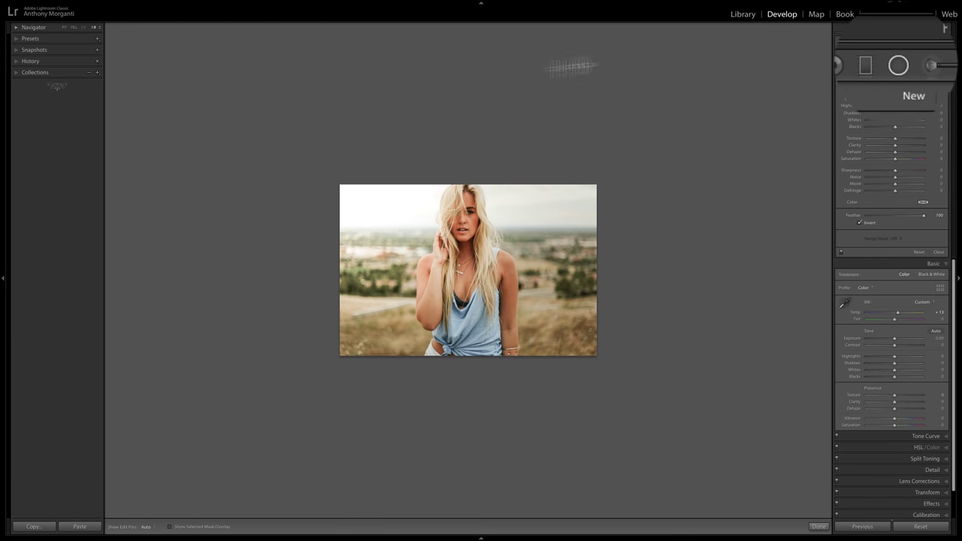
left_click_drag(317, 172, 490, 283)
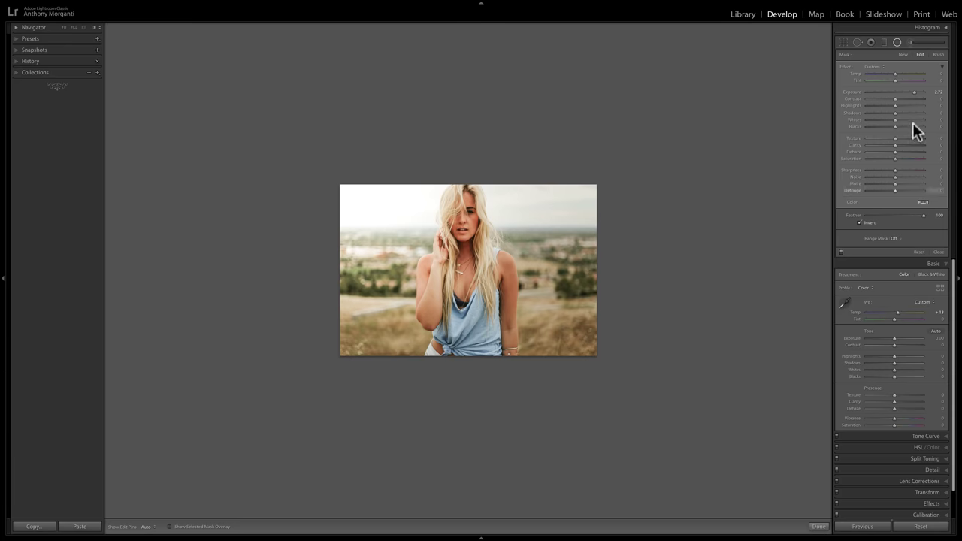
left_click(895, 74)
left_click_drag(858, 73, 864, 74)
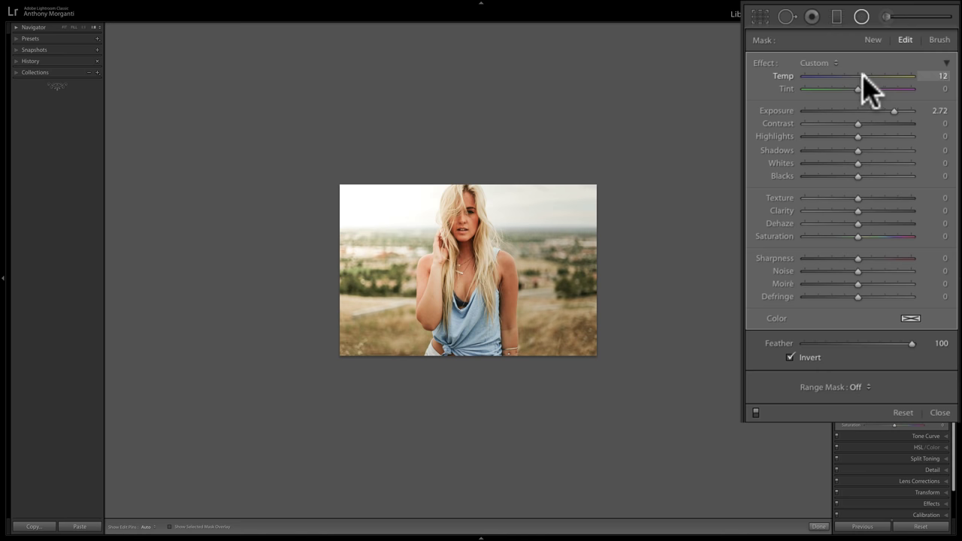
left_click_drag(897, 72, 899, 74)
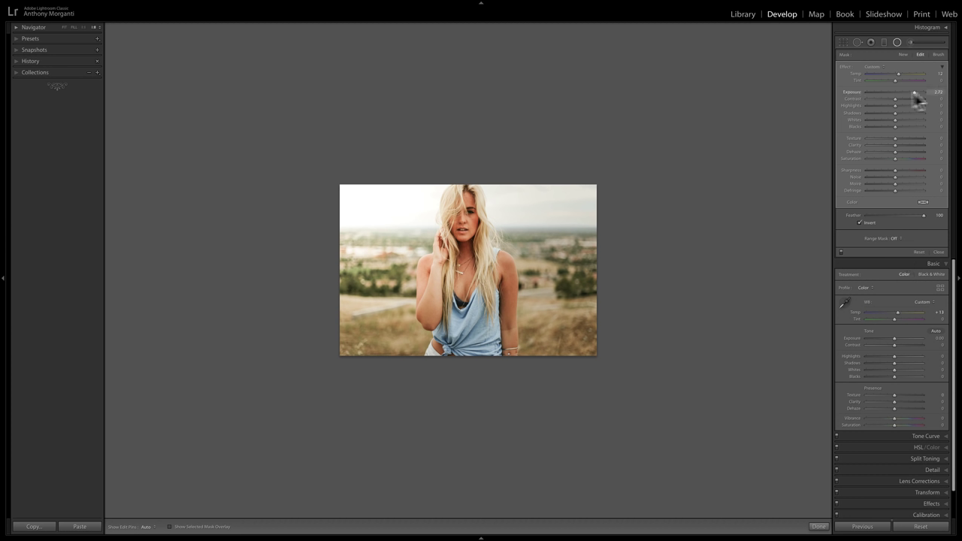
Close the filter, fit the view, then set global Dehaze to -37 and Temp to +20.
left_click(896, 41)
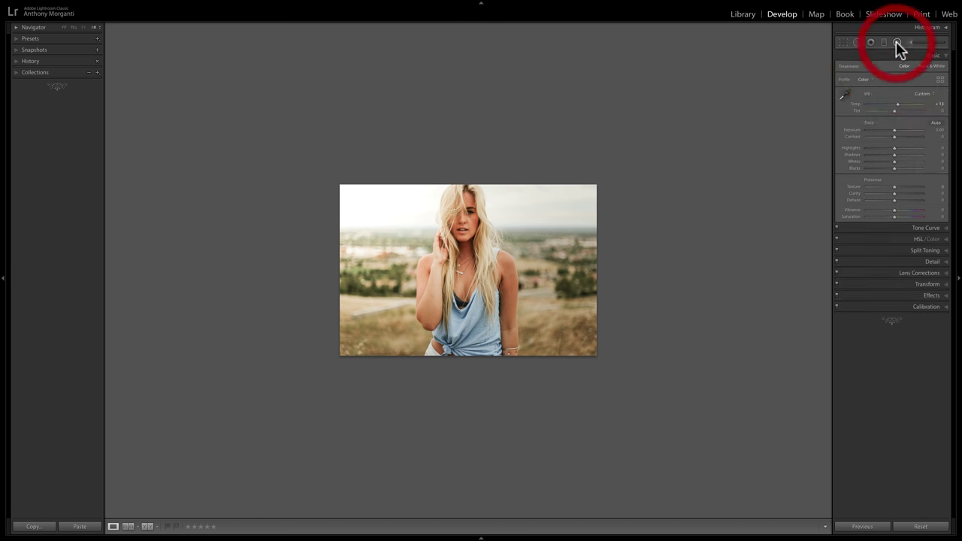
left_click(64, 27)
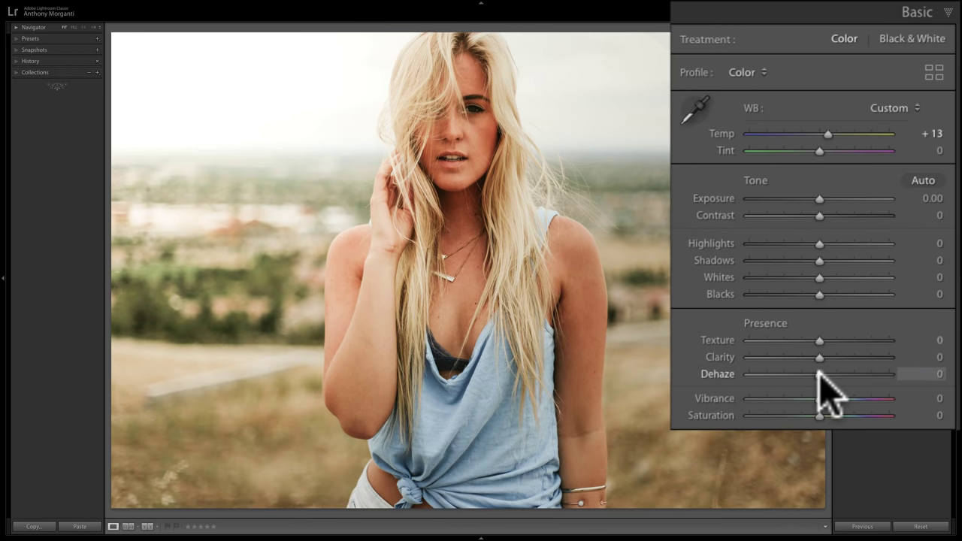
left_click_drag(819, 373, 792, 374)
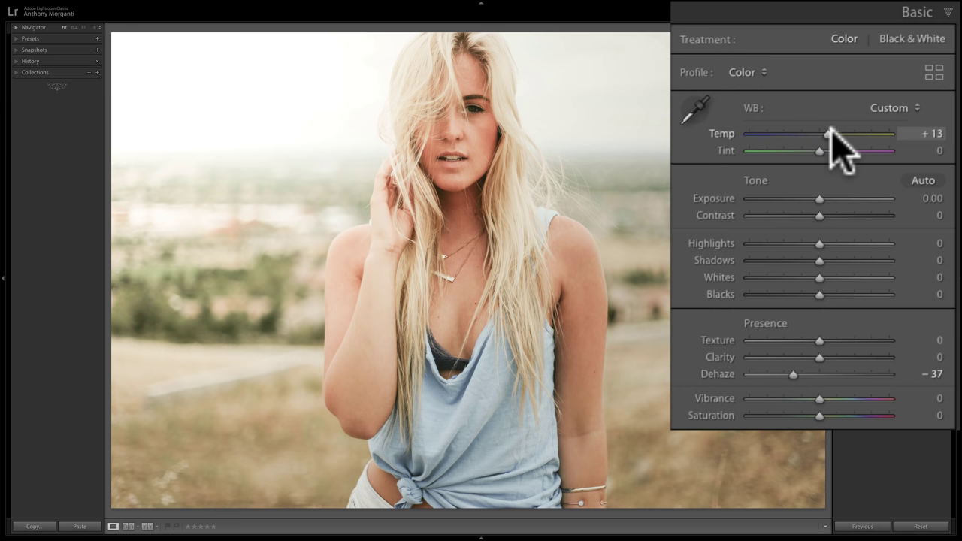
left_click(828, 135)
left_click_drag(827, 136, 832, 135)
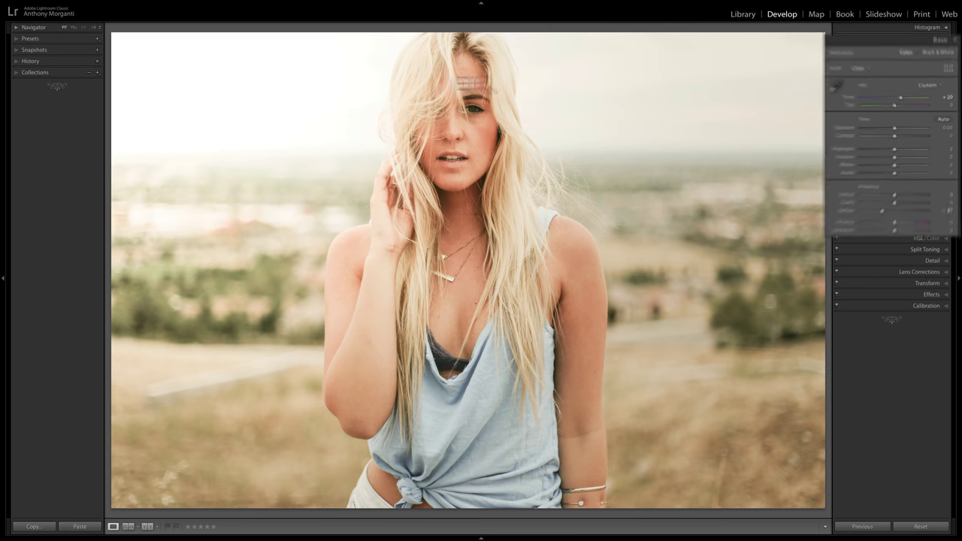
Reselect the radial glow filter and give it Dehaze -18 and Temp 27.
left_click(91, 27)
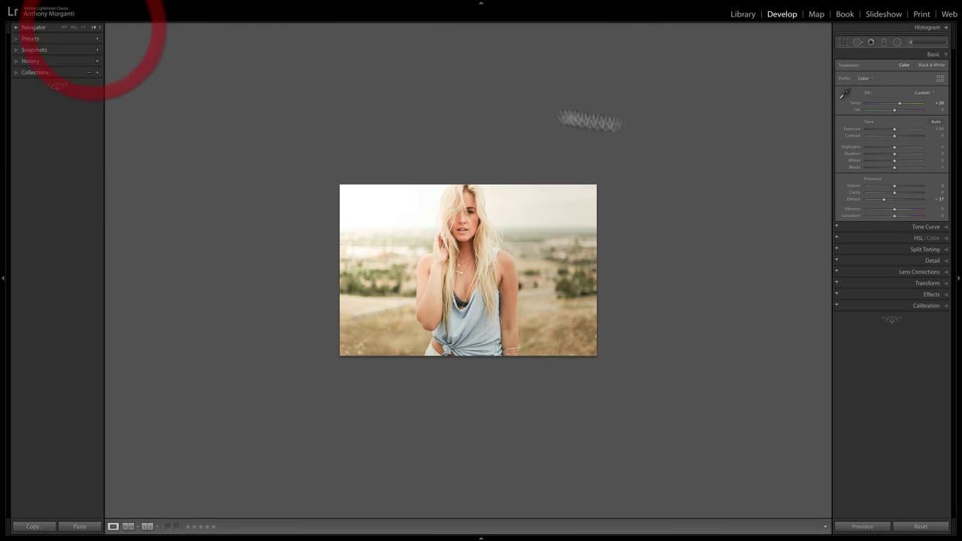
left_click(896, 42)
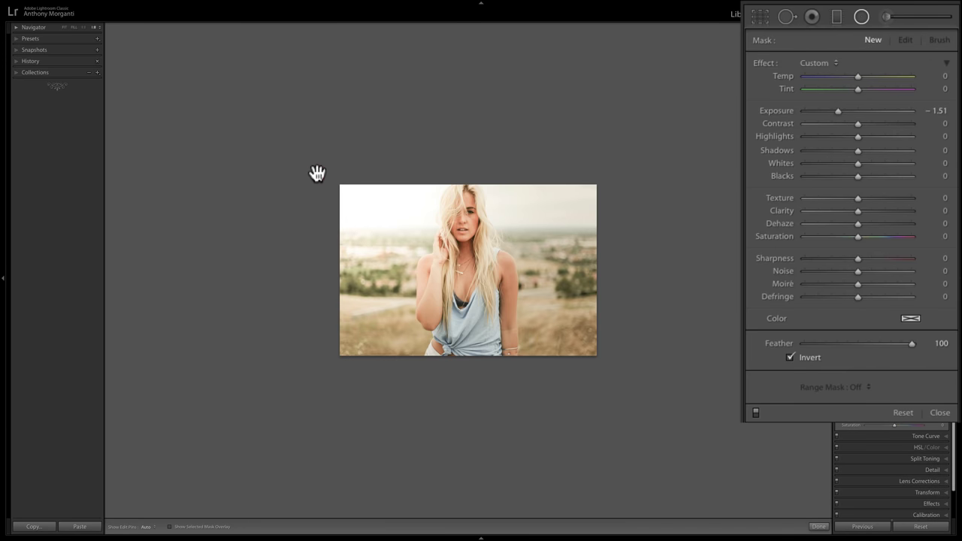
left_click_drag(318, 172, 236, 294)
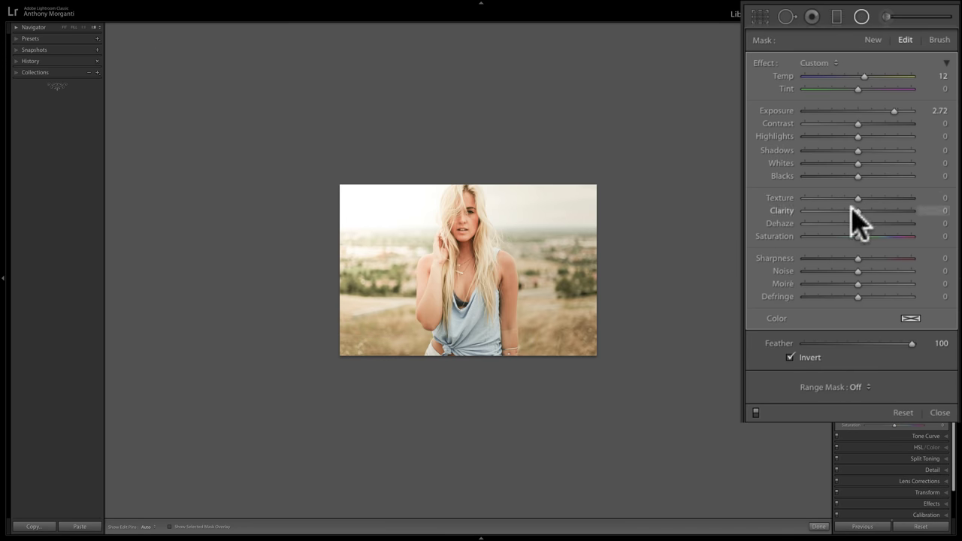
left_click_drag(855, 223, 847, 223)
left_click_drag(863, 76, 870, 76)
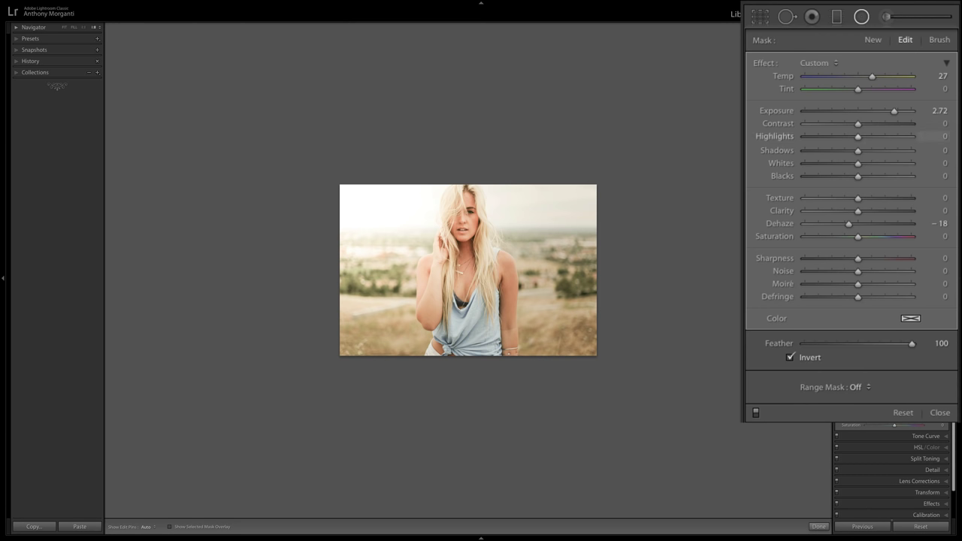
Close the radial filter, fit the view, and toggle Before/After to compare with the original.
left_click(896, 41)
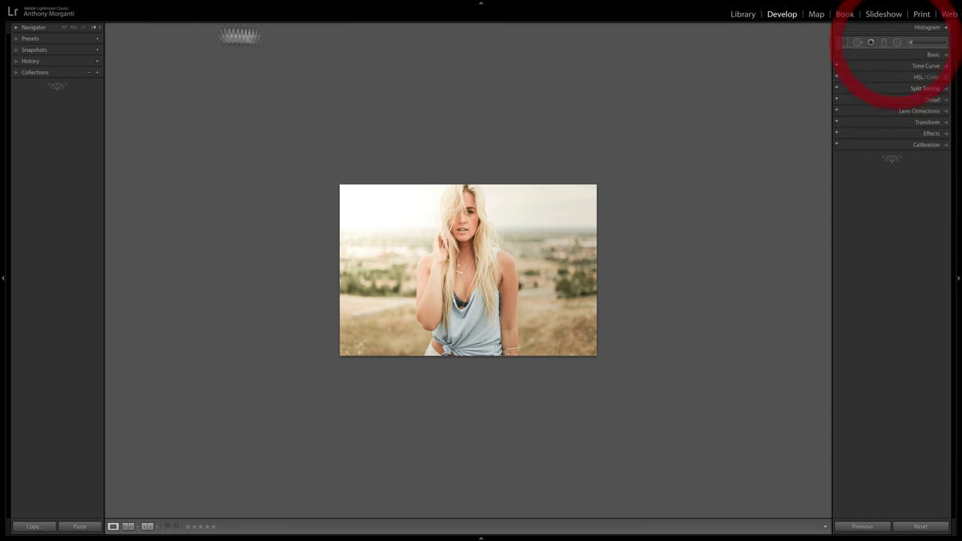
left_click(63, 27)
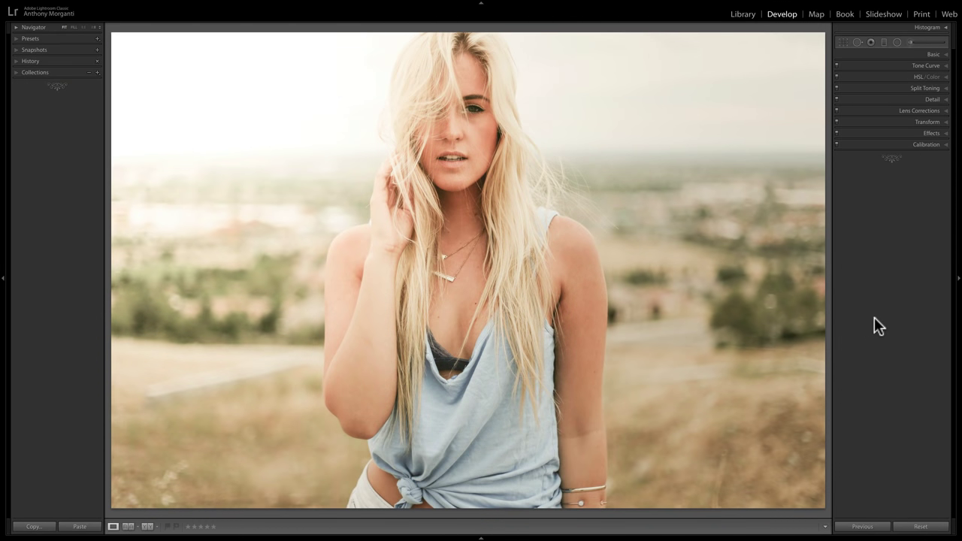
key("backslash")
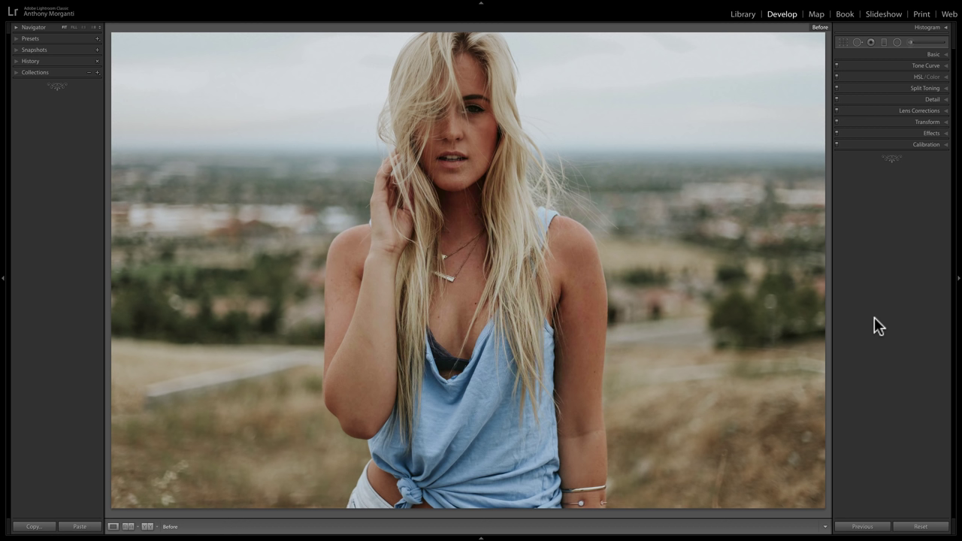
key("backslash")
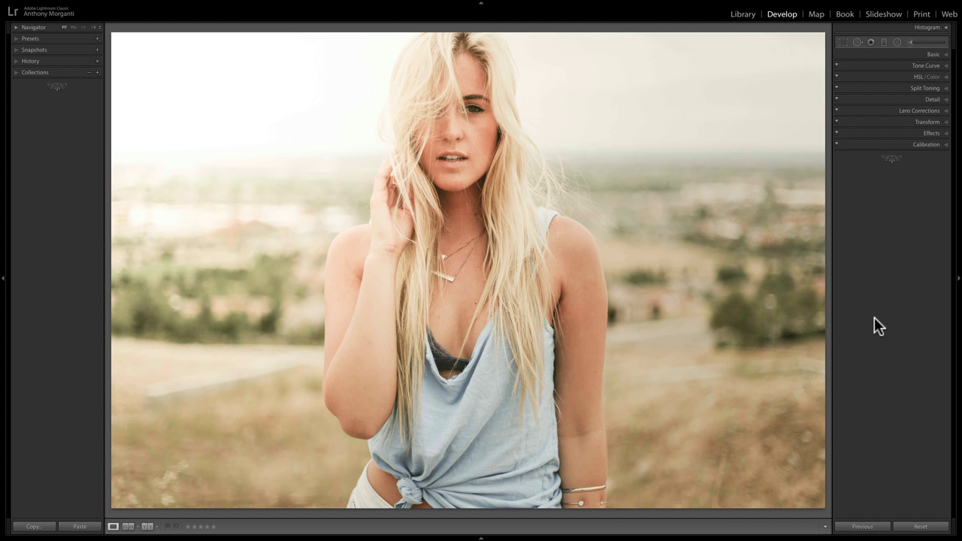